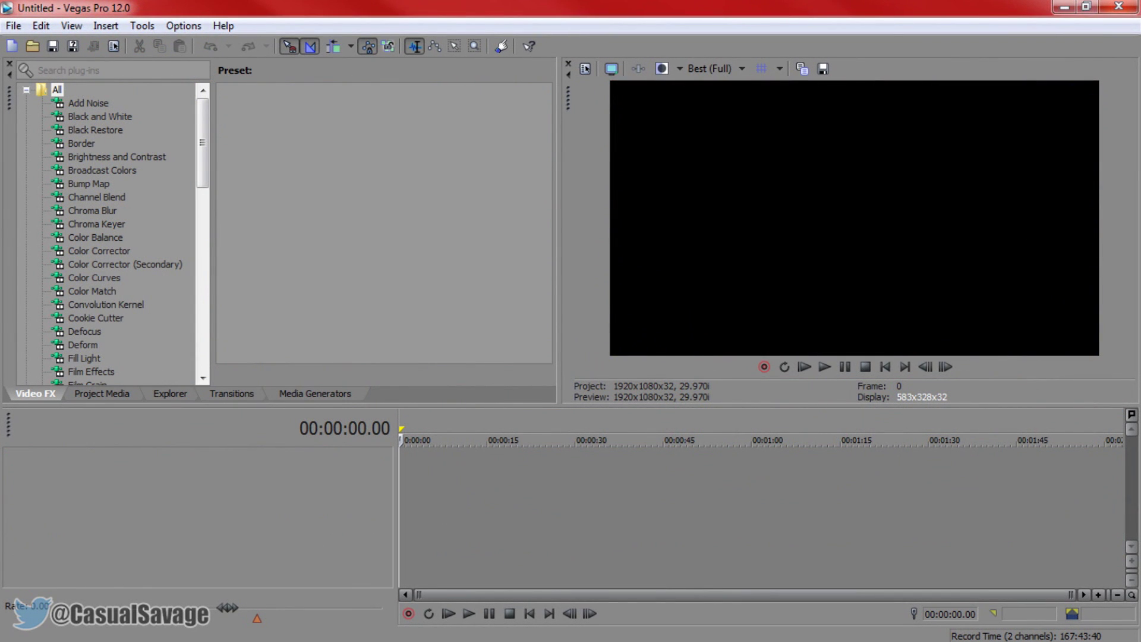
Step: Drag the webcam recording onto the empty timeline, giving a 1920x1080 50p project with audio
left_click_drag(522, 387, 440, 473)
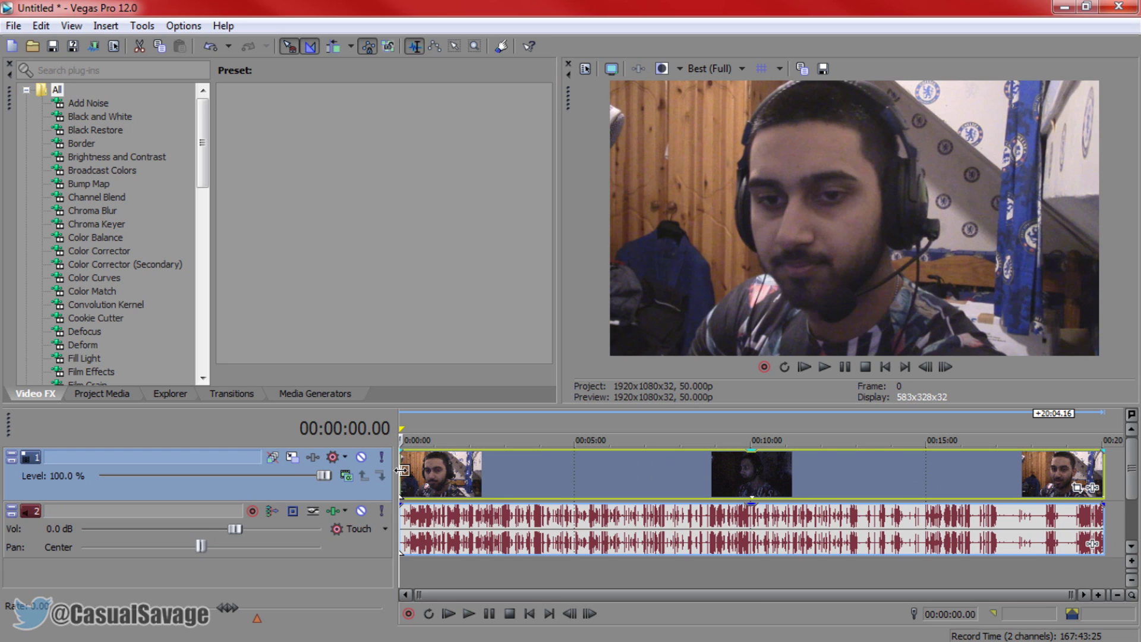
Step: Zoom the timeline and place the cursor at 00:00:17.46 in the webcam clip
scroll(416, 470, "up", 5)
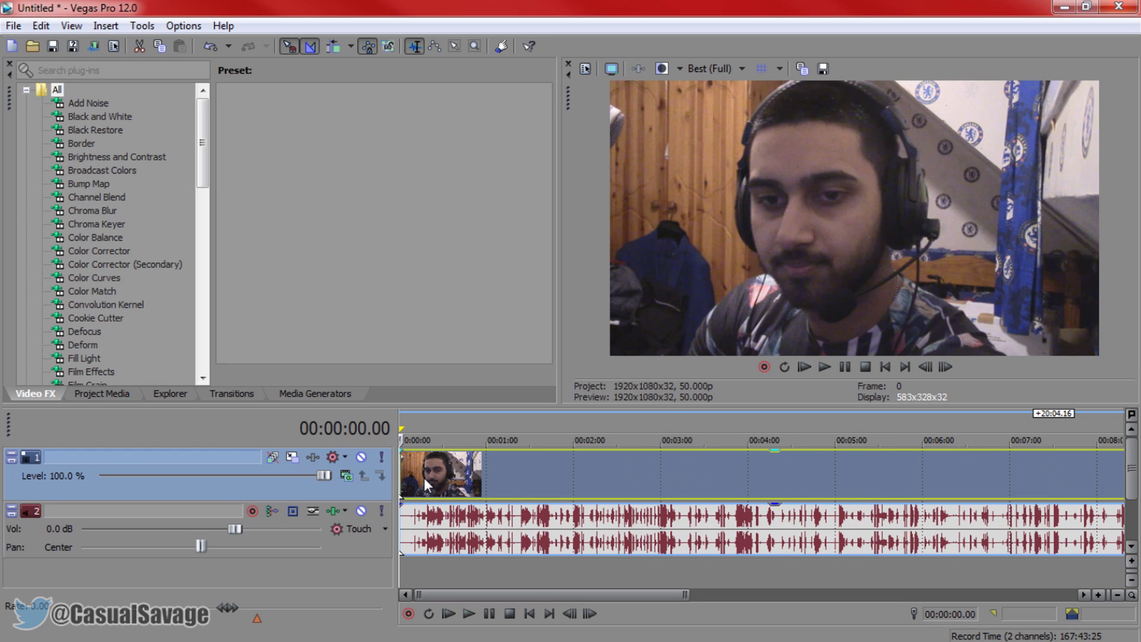
left_click(426, 478)
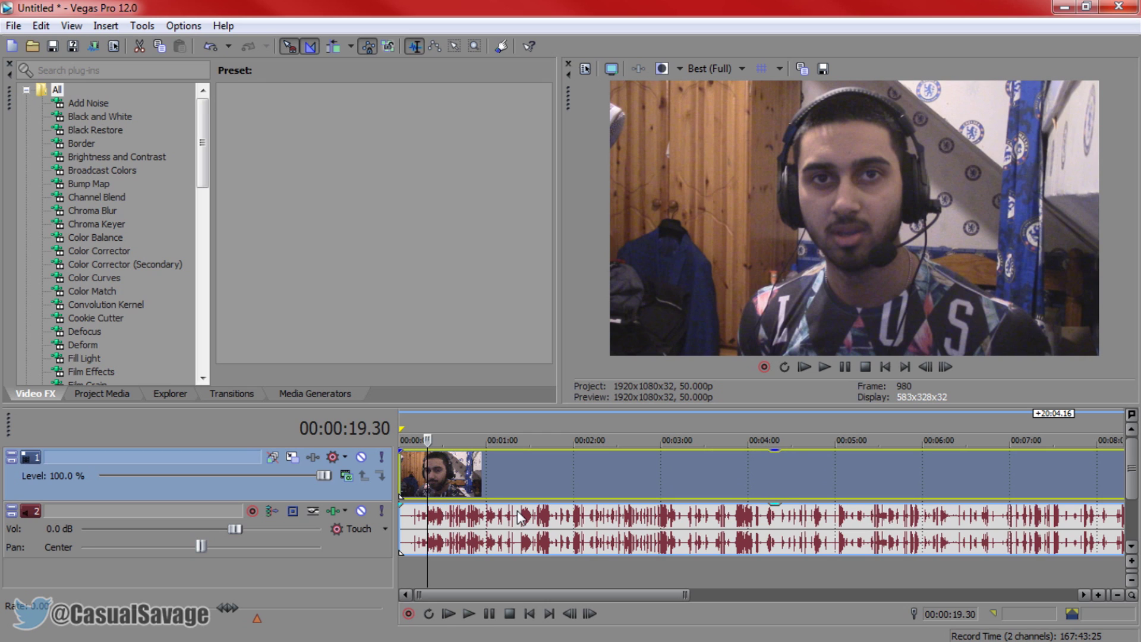
left_click(424, 480)
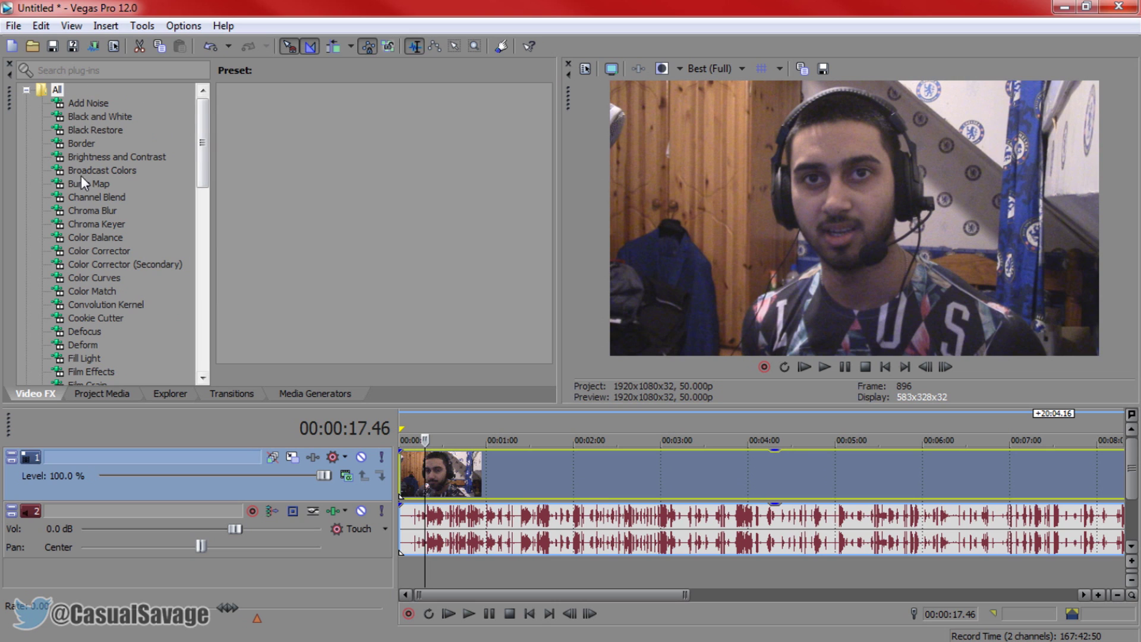
Step: Restore the Default window layout via View > Window Layouts
left_click(72, 26)
mouse_move(170, 74)
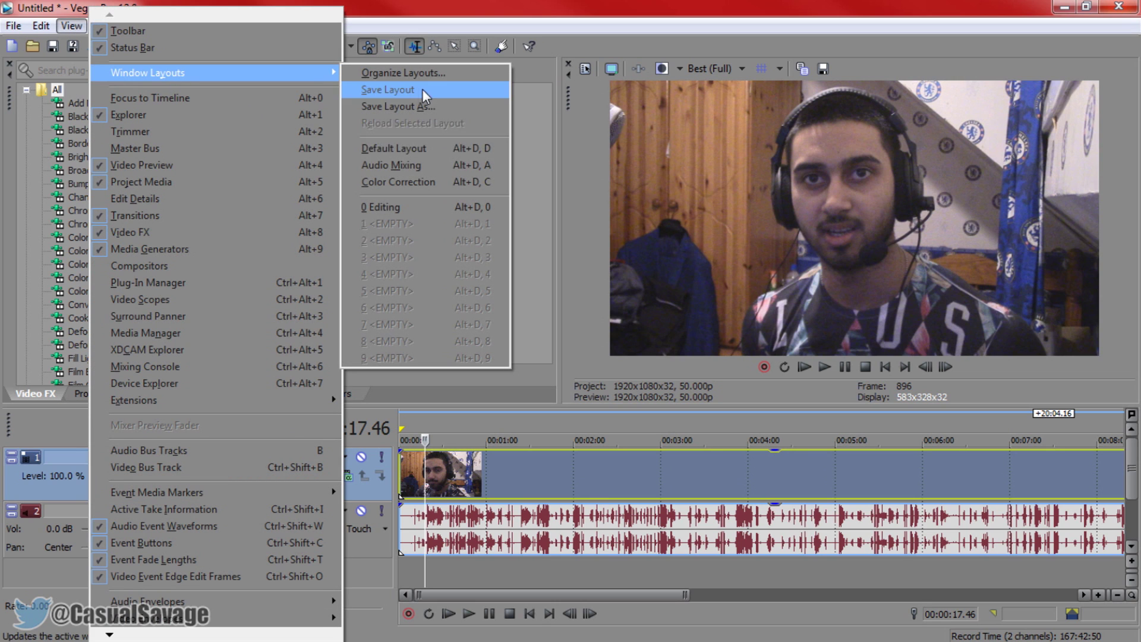
left_click(503, 148)
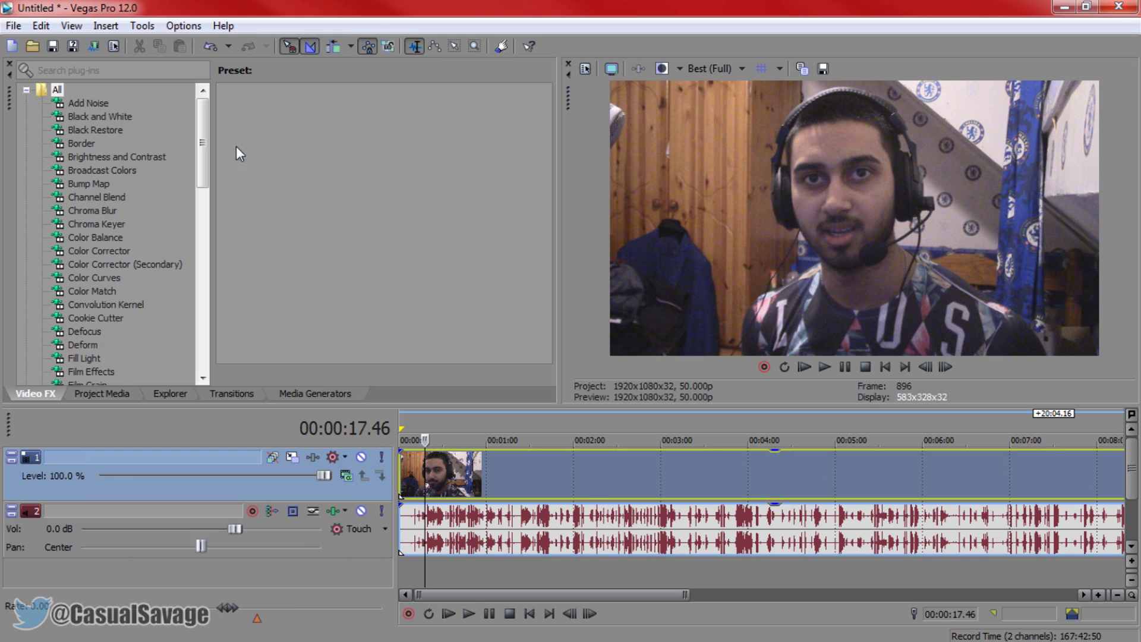
left_click_drag(205, 139, 188, 282)
Step: Apply the Sharpen (Default) preset to the clip with Amount set to 0.700
left_click_drag(282, 118, 410, 468)
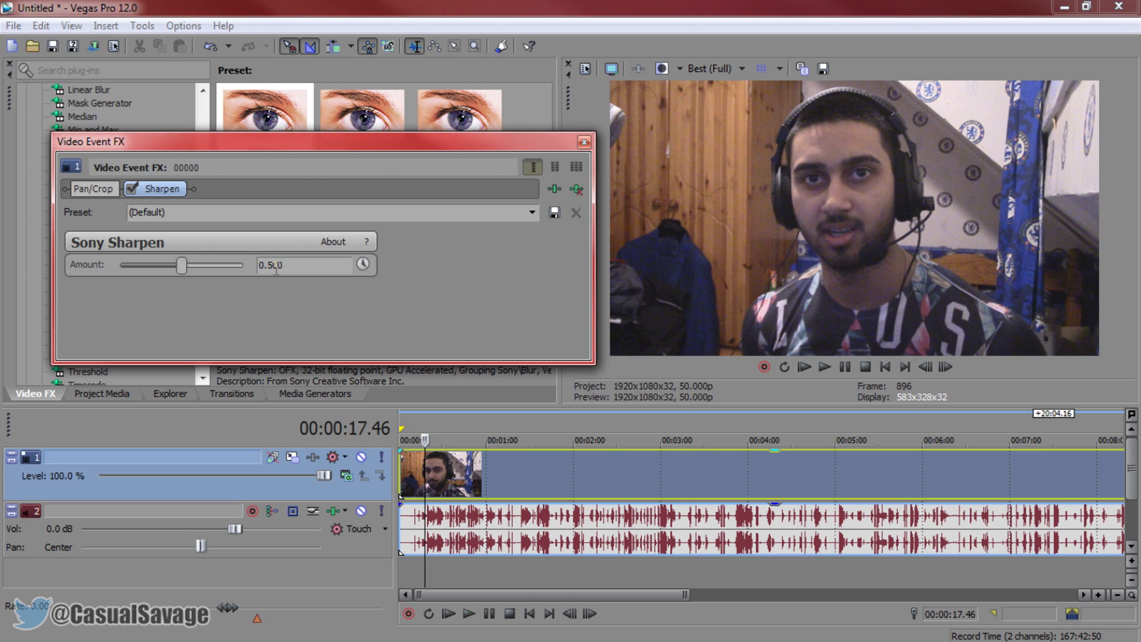
left_click_drag(180, 266, 118, 266)
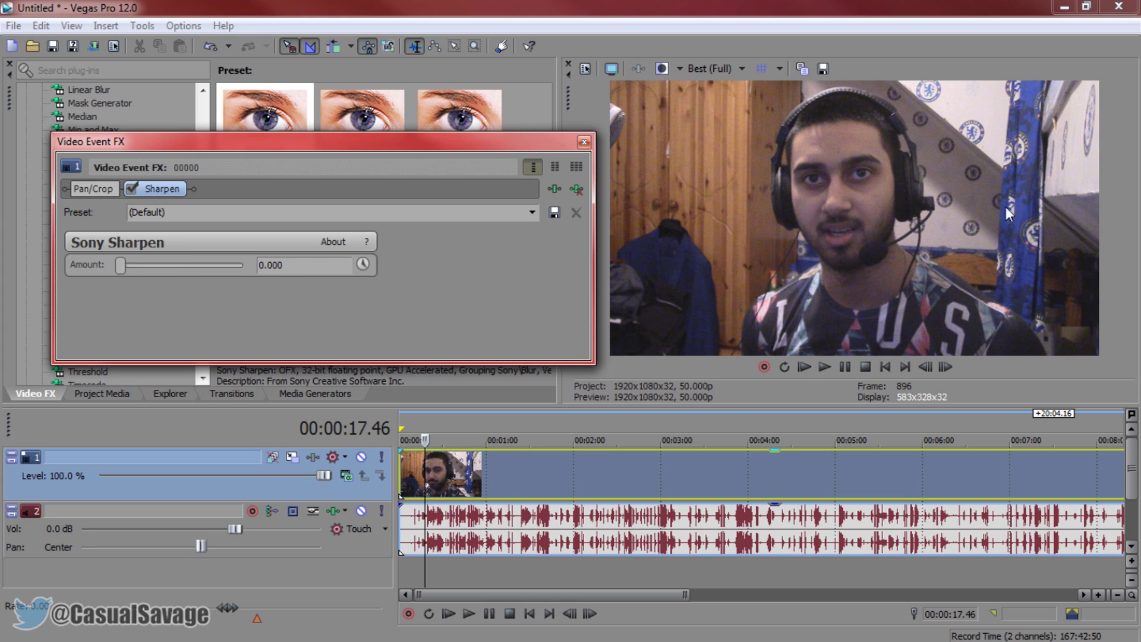
left_click_drag(120, 263, 183, 269)
left_click_drag(194, 262, 826, 117)
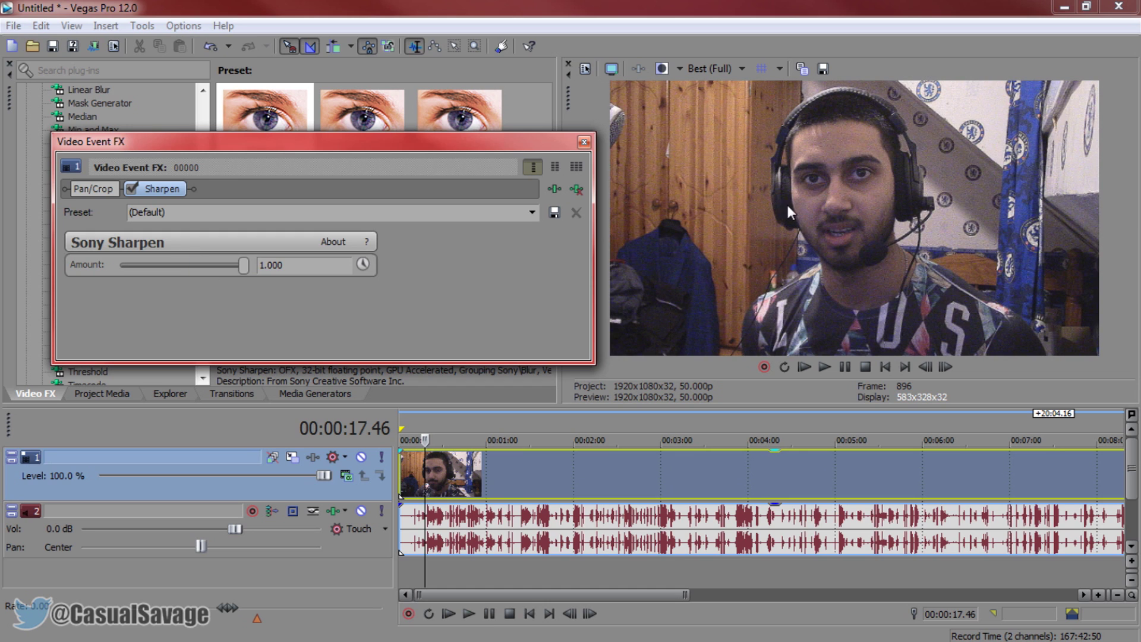
scroll(253, 268, "down", 2)
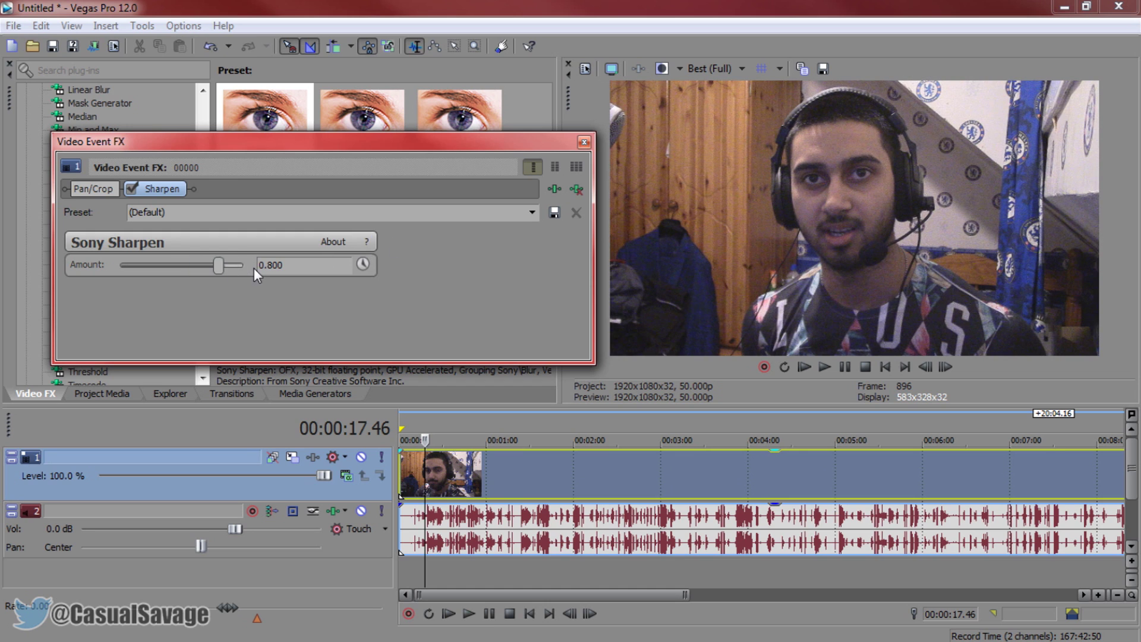
scroll(223, 269, "down", 1)
key("Escape")
left_click_drag(205, 297, 159, 141)
Step: Add the default Color Corrector, with Low at 330.95, 0.2288 and Mid at 107.16, 0.2824
left_click(125, 251)
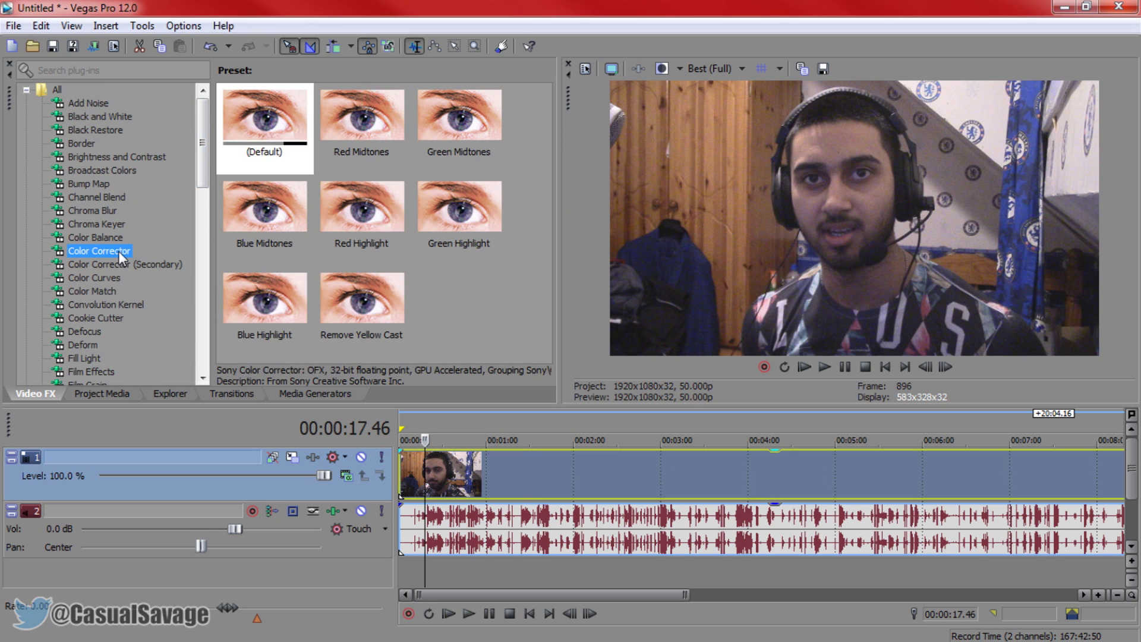
left_click_drag(265, 128, 442, 466)
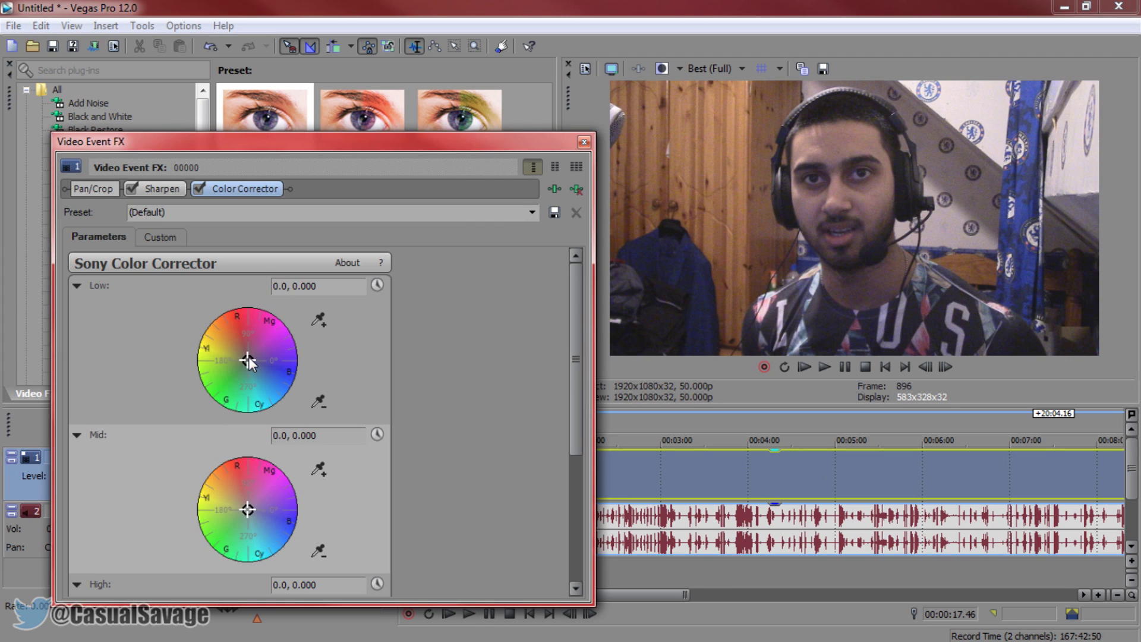
left_click_drag(249, 357, 258, 367)
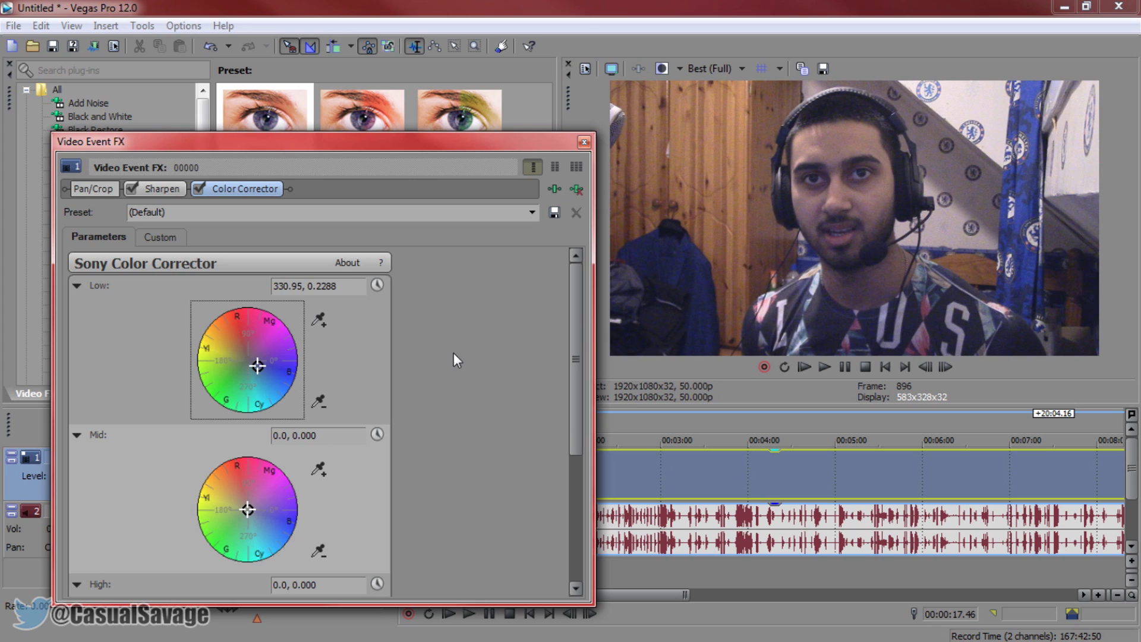
left_click(241, 493)
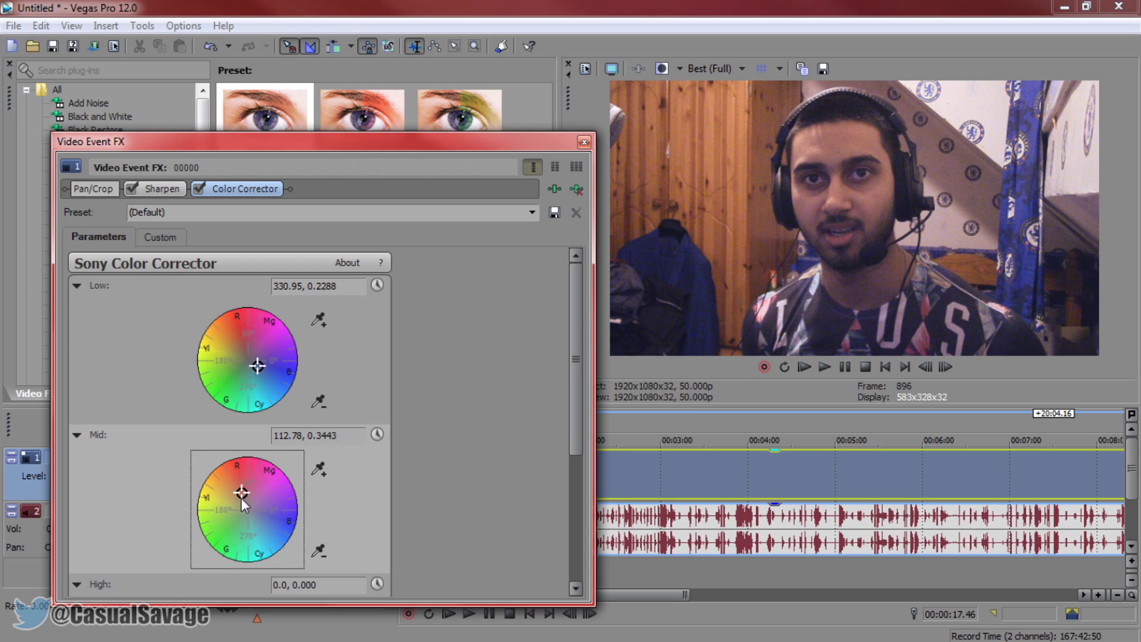
left_click_drag(241, 498, 243, 495)
left_click(583, 143)
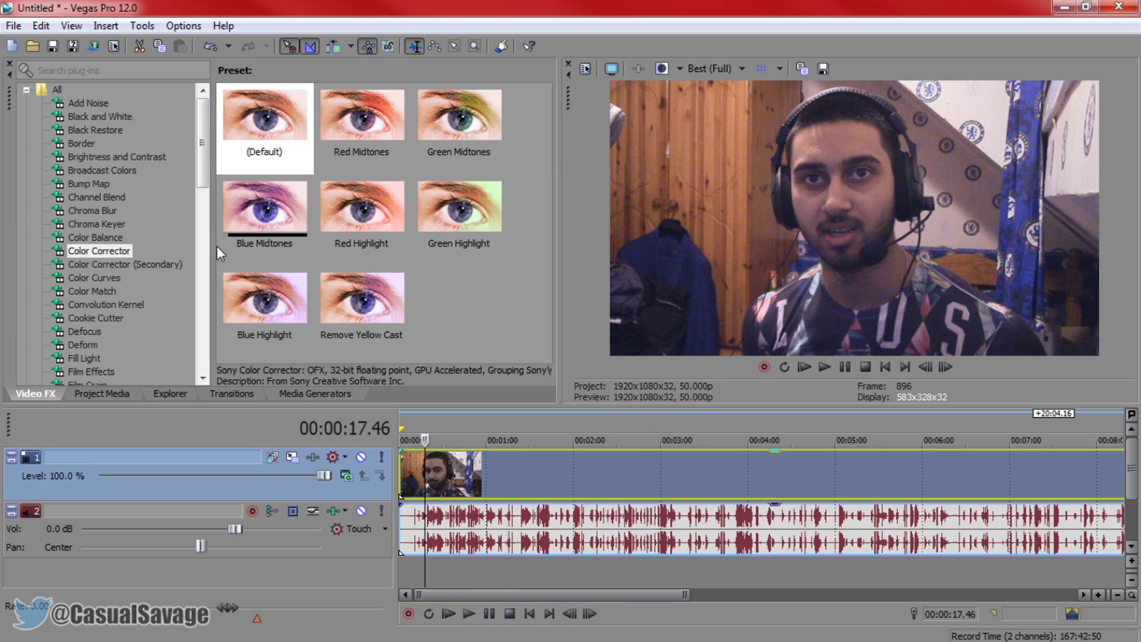
Step: Apply the default Brightness and Contrast preset to the clip and reset Contrast to 0
left_click(134, 154)
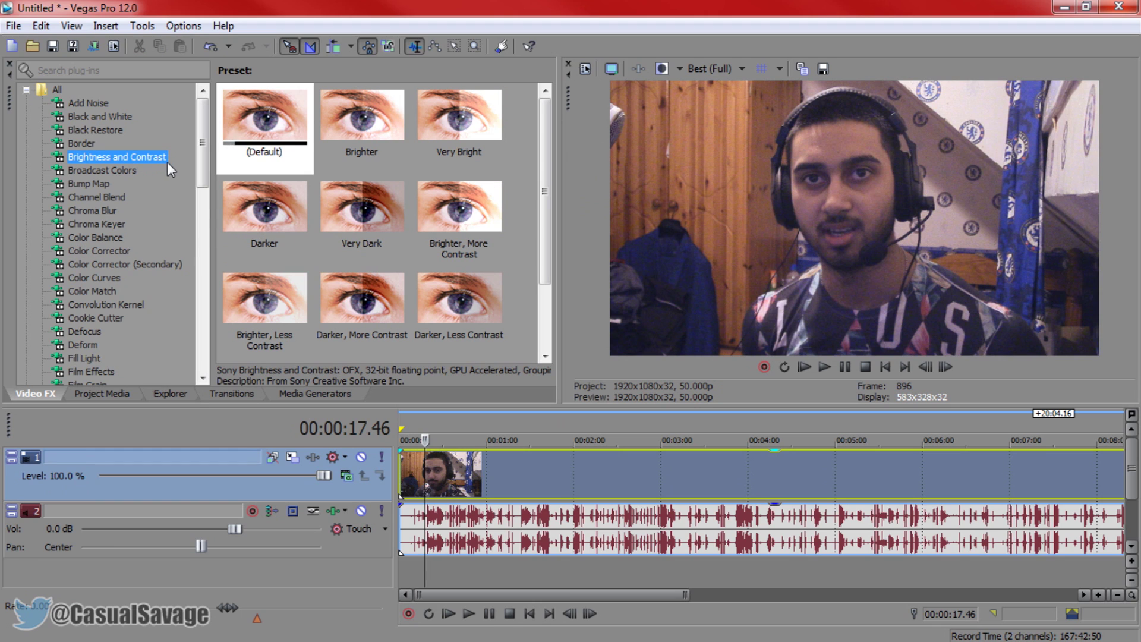
left_click_drag(269, 114, 413, 469)
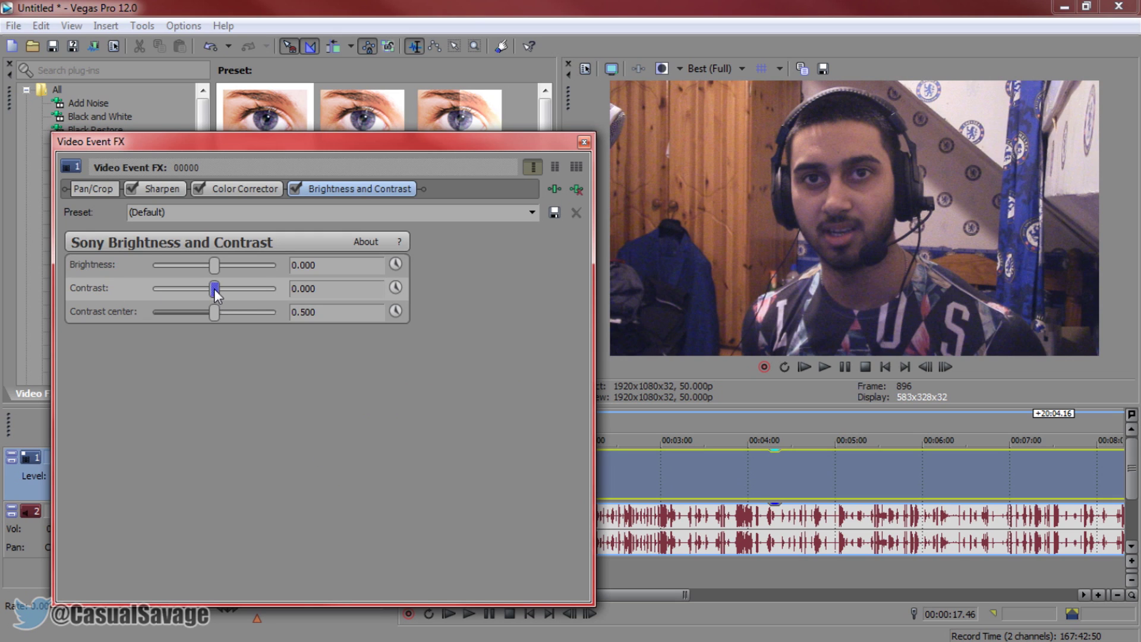
mouse_move(215, 291)
left_mouse_down()
mouse_move(277, 290)
mouse_move(217, 297)
left_mouse_up()
left_click(345, 293)
type("0")
key("Return")
Step: Compare Contrast values of 0.100 and 0.300, settling Contrast at 0.200
left_click(213, 289)
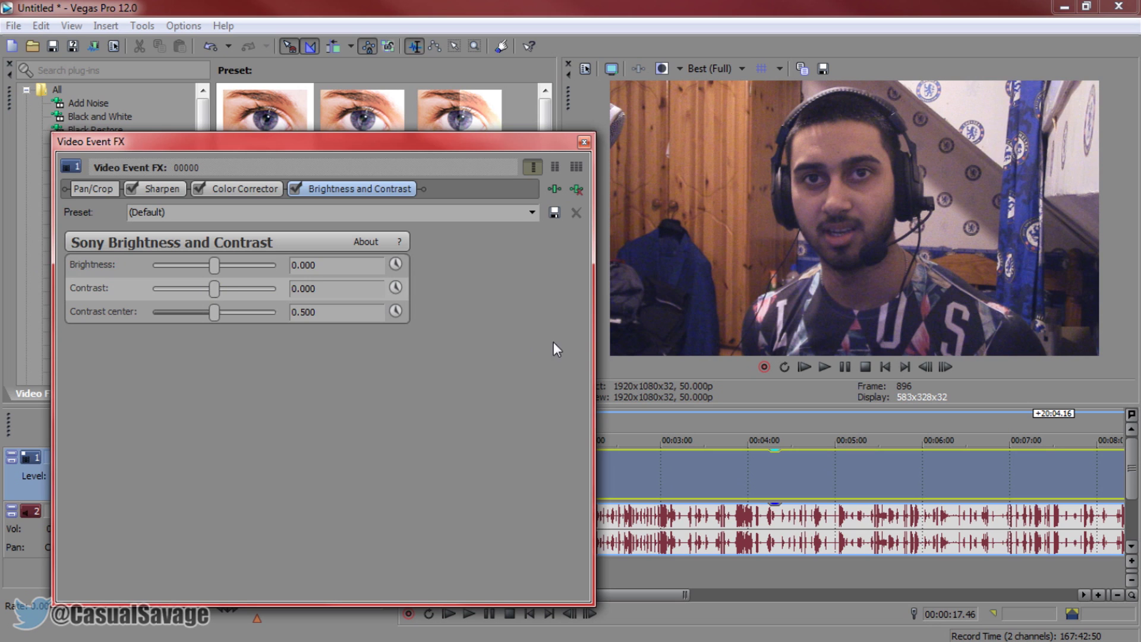
left_click_drag(216, 289, 219, 289)
double_click(220, 290)
double_click(218, 289)
left_click_drag(215, 281, 212, 290)
double_click(212, 282)
double_click(214, 289)
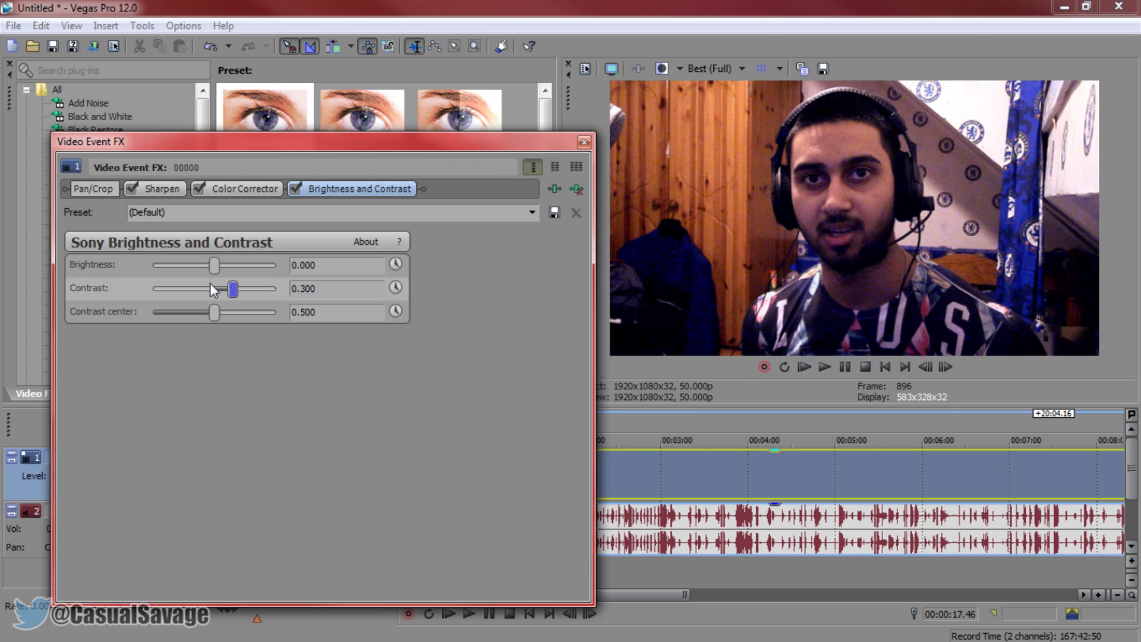
left_click(211, 284)
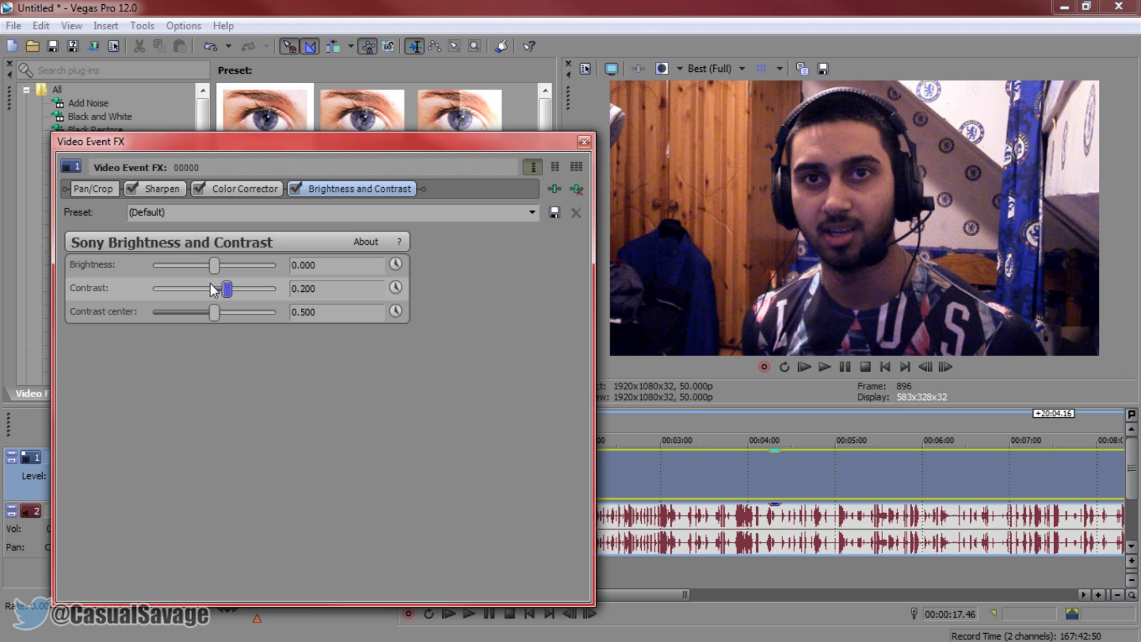
key("ctrl+z")
left_click(211, 285)
Step: Review the Sharpen presets and each effect's settings without changes, then close Video Event FX
left_click(179, 189)
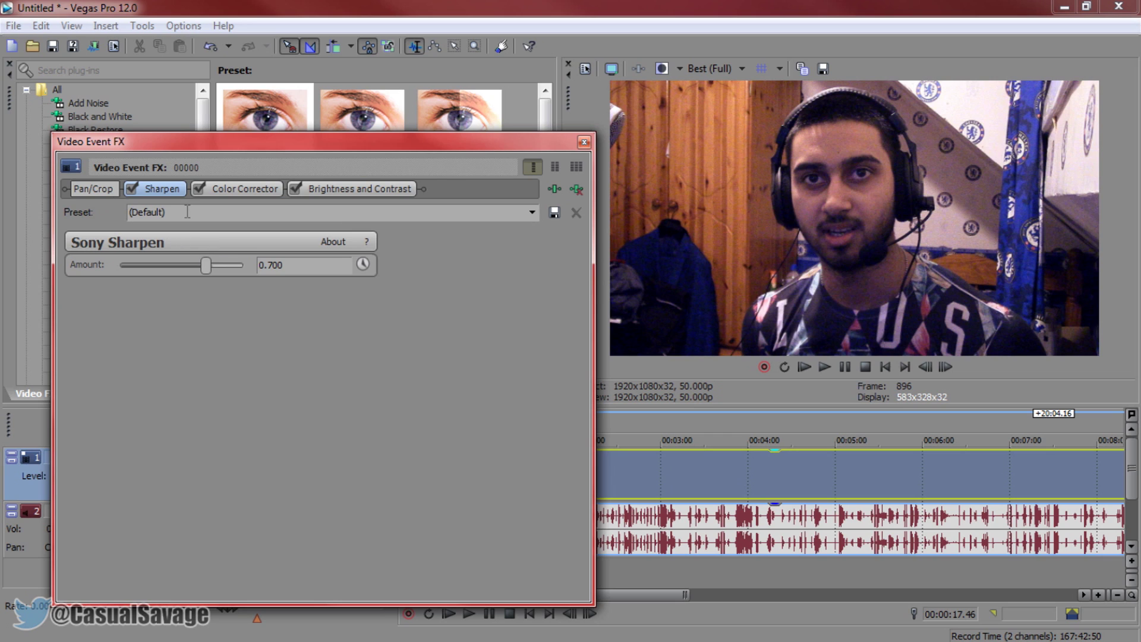
left_click_drag(216, 214, 93, 214)
left_click(531, 212)
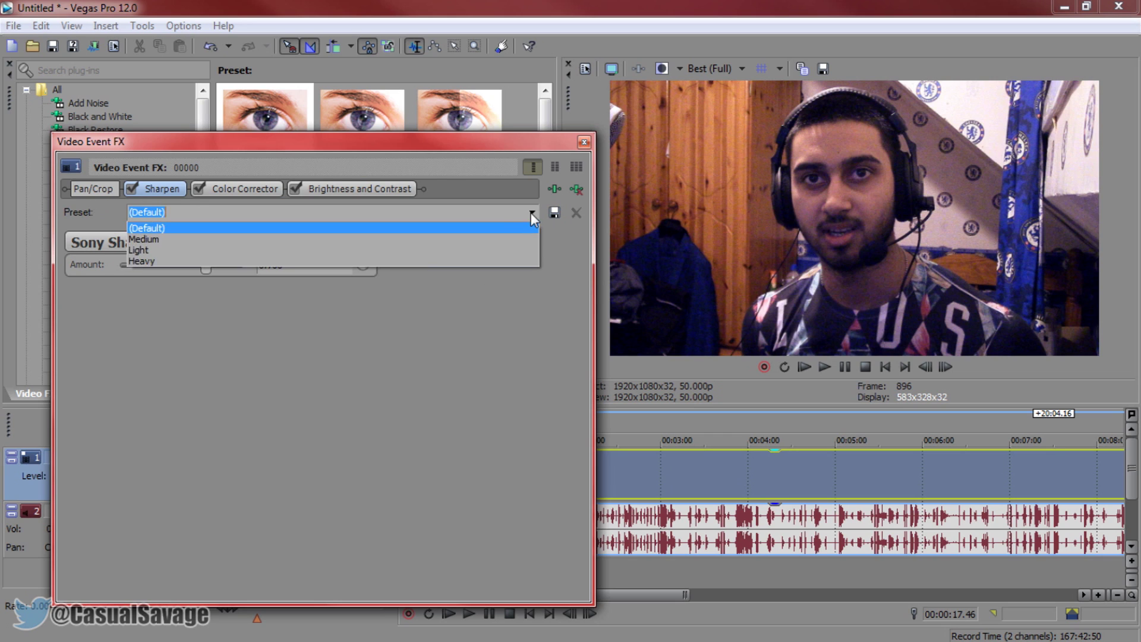
left_click(337, 361)
left_click(252, 188)
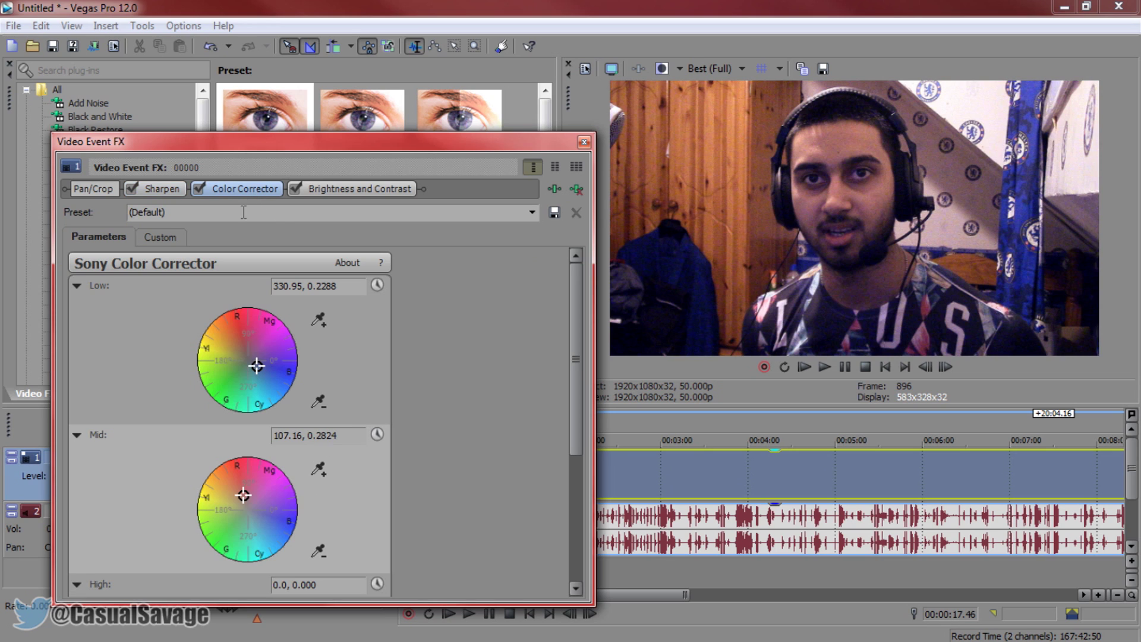
left_click(359, 187)
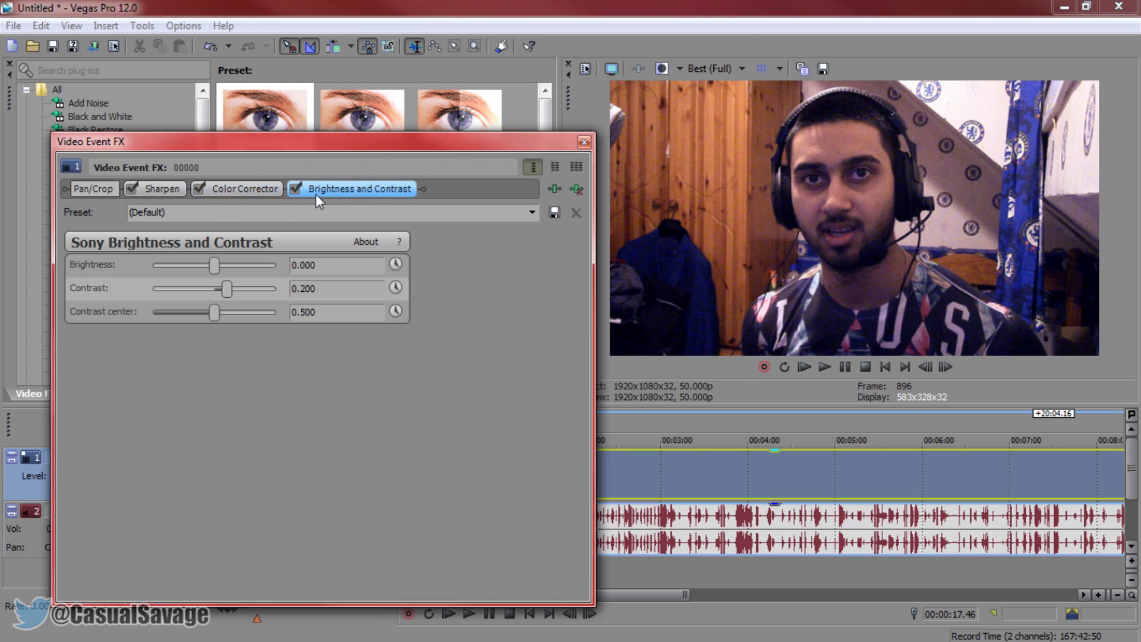
left_click(583, 141)
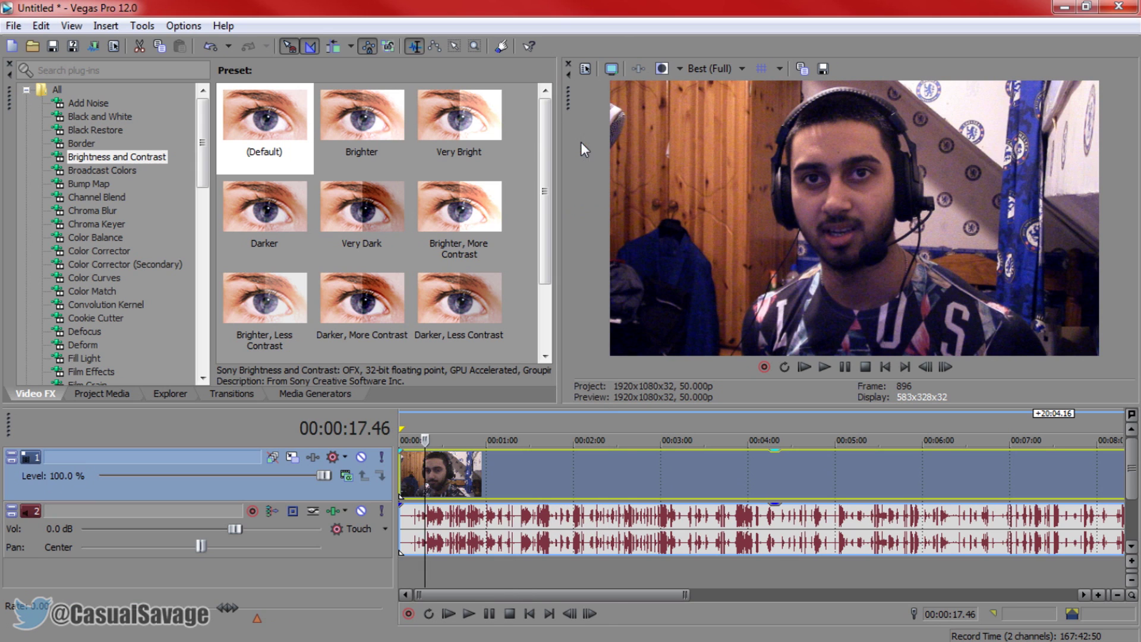
Step: Play the corrected clip from 00:01:11.26, skipping ahead and stopping near the end at 00:19:44.17
left_click(503, 414)
left_click(825, 367)
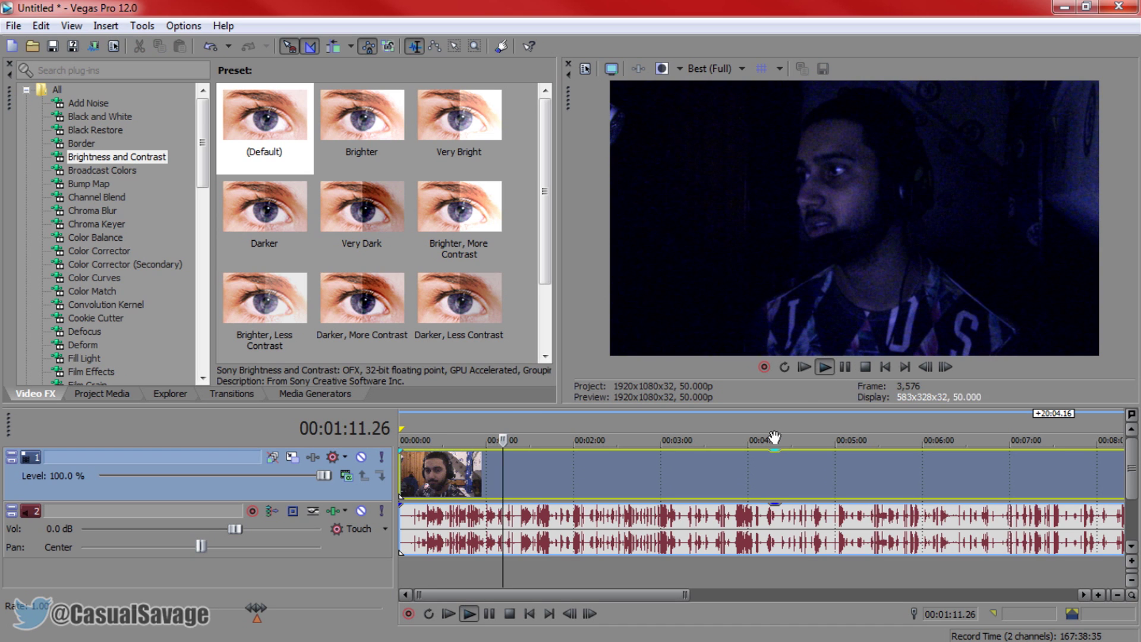
left_click(554, 417)
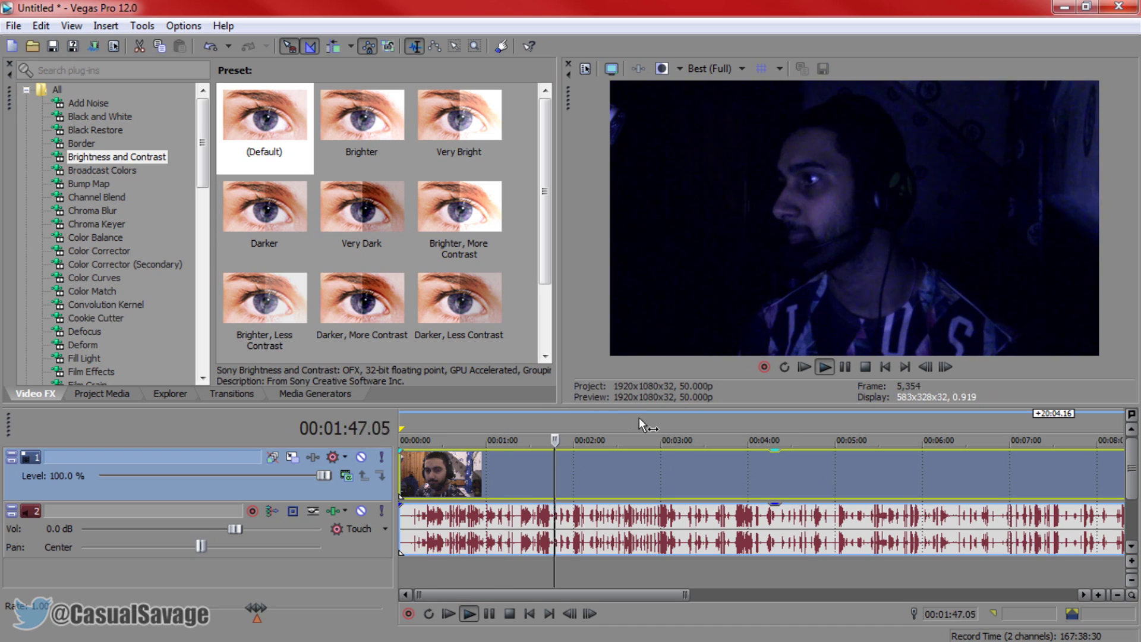
left_click(646, 418)
left_click(707, 419)
scroll(794, 418, "down", 3)
left_click(790, 418)
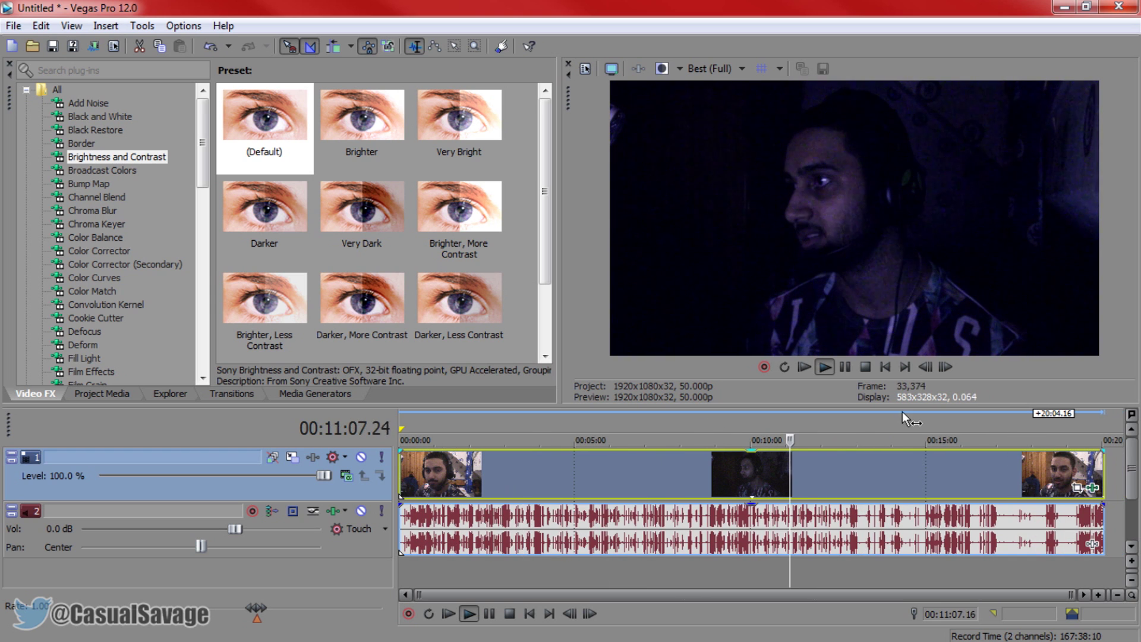
left_click(902, 414)
left_click_drag(1072, 419, 1090, 417)
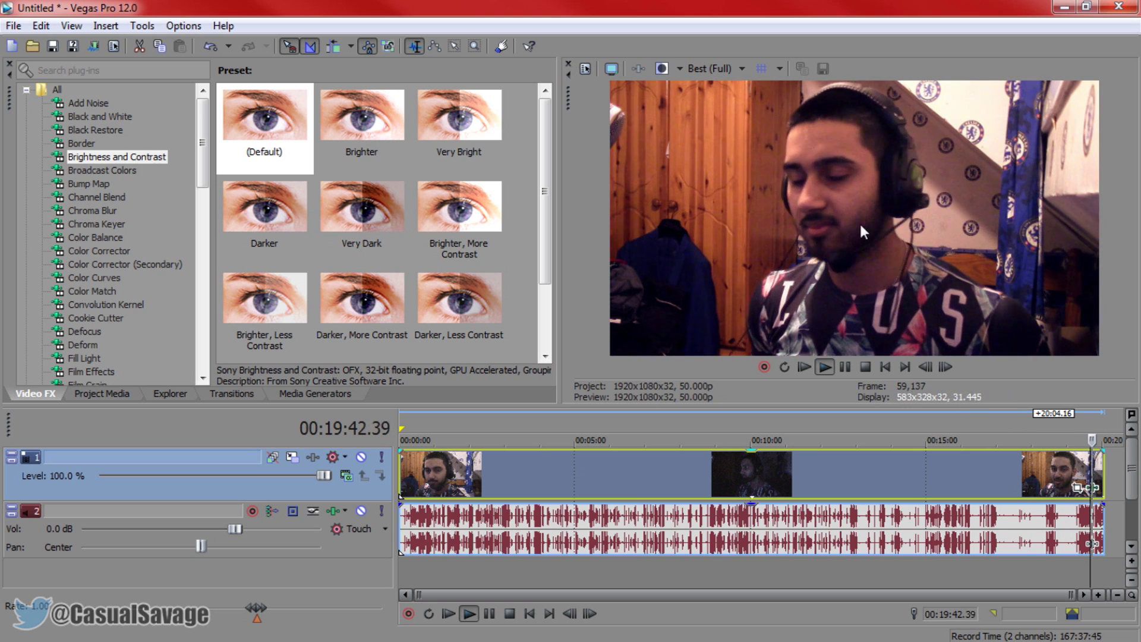
key("Return")
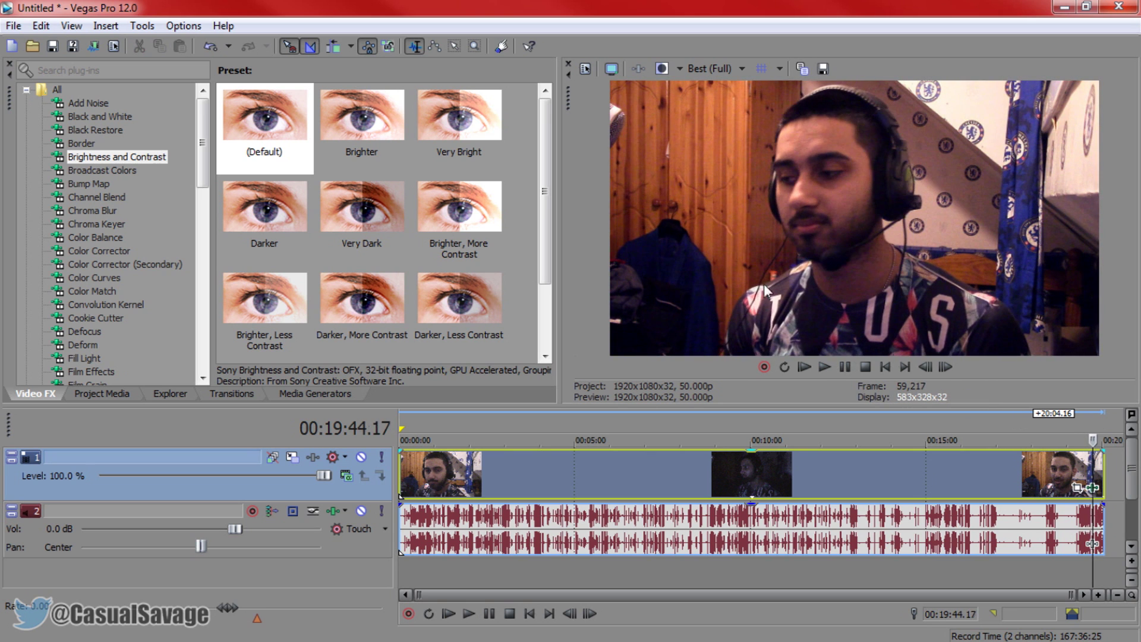